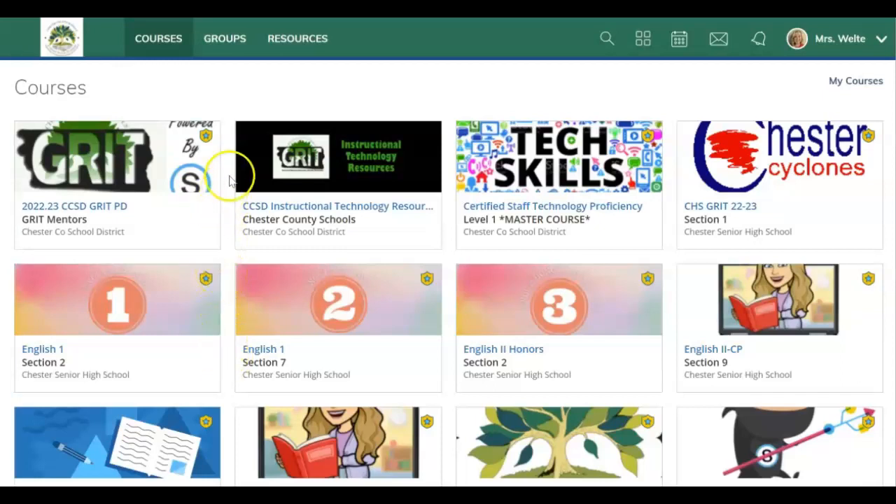
# Step: Open the resources of the English 2 District PLC group from the full list of own groups
pyautogui.click(234, 46)
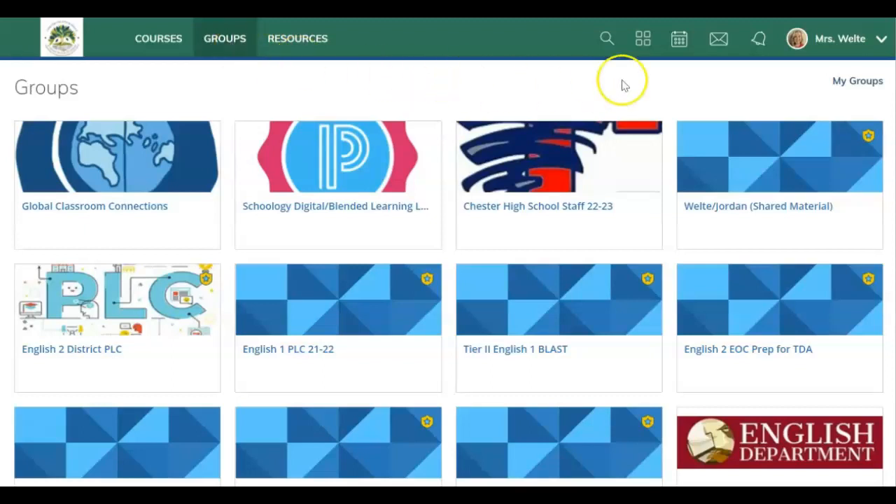
pyautogui.click(854, 88)
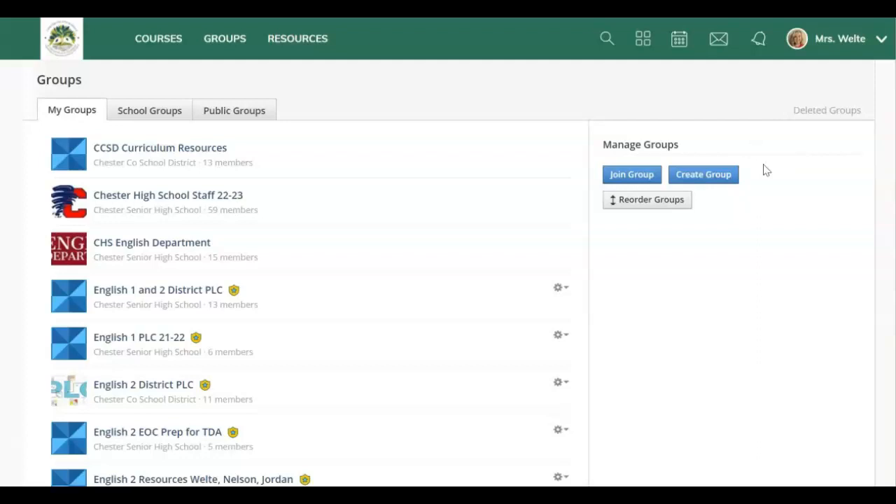
pyautogui.click(730, 180)
pyautogui.click(165, 385)
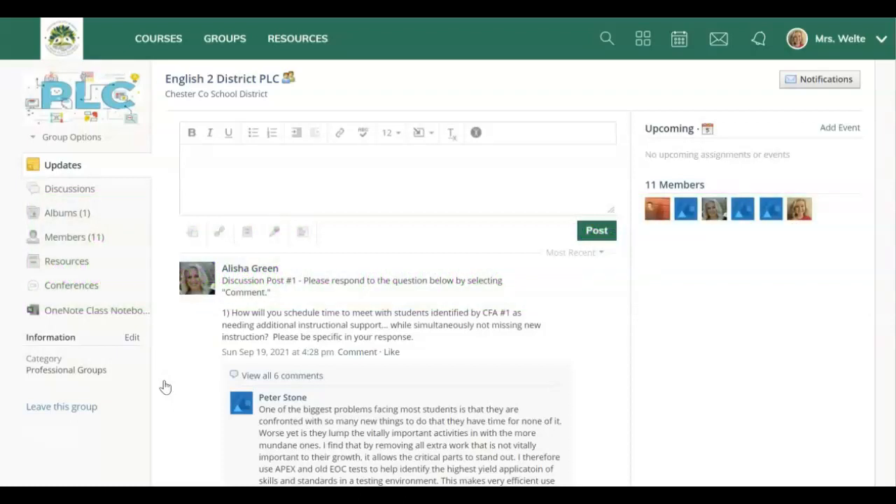
pyautogui.click(64, 265)
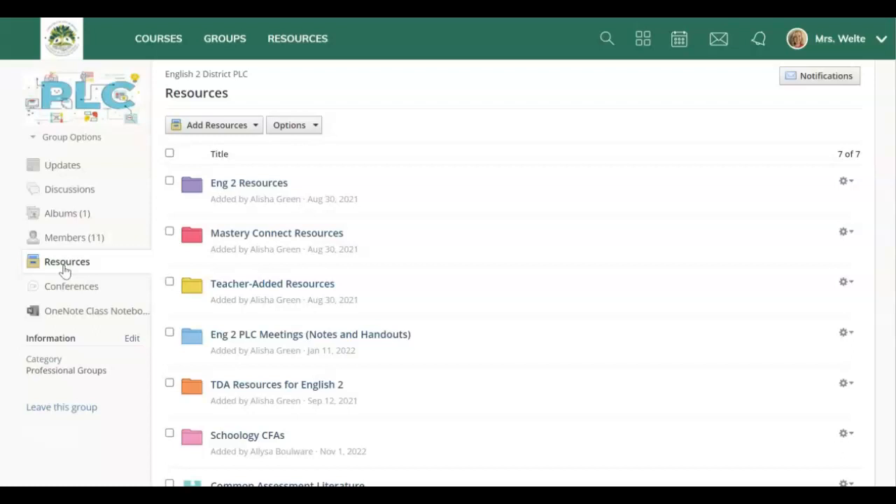
# Step: Add an assessment template named "Common Assessment Literature" to the group's resources
pyautogui.click(248, 129)
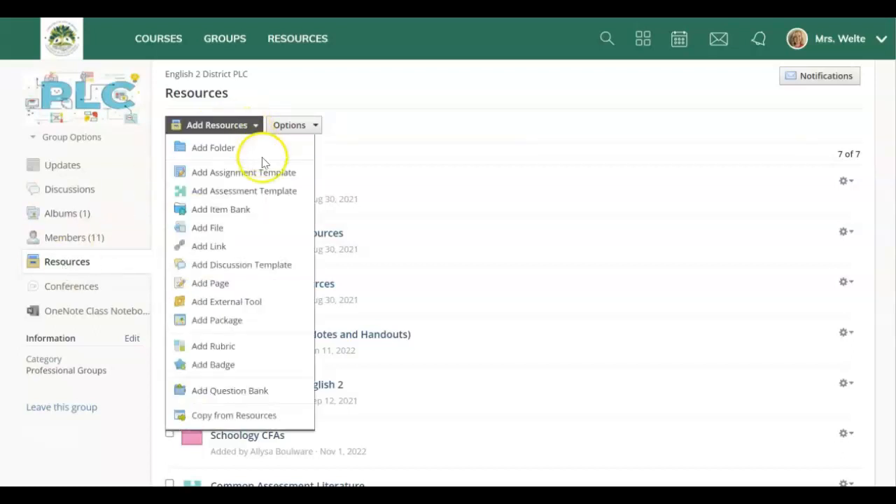
pyautogui.click(280, 193)
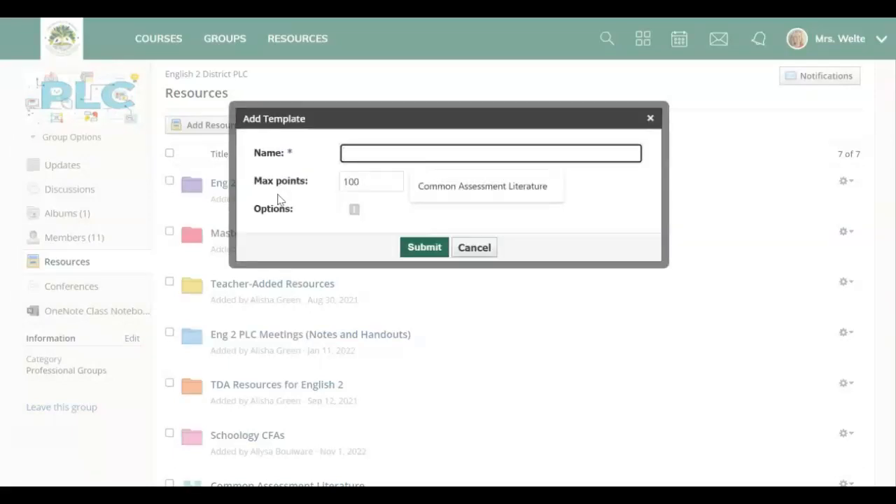
pyautogui.click(486, 186)
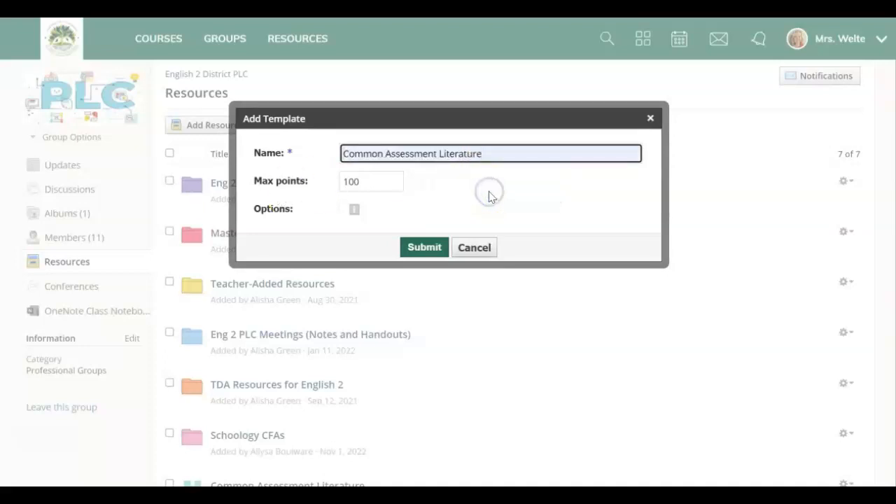
pyautogui.click(422, 249)
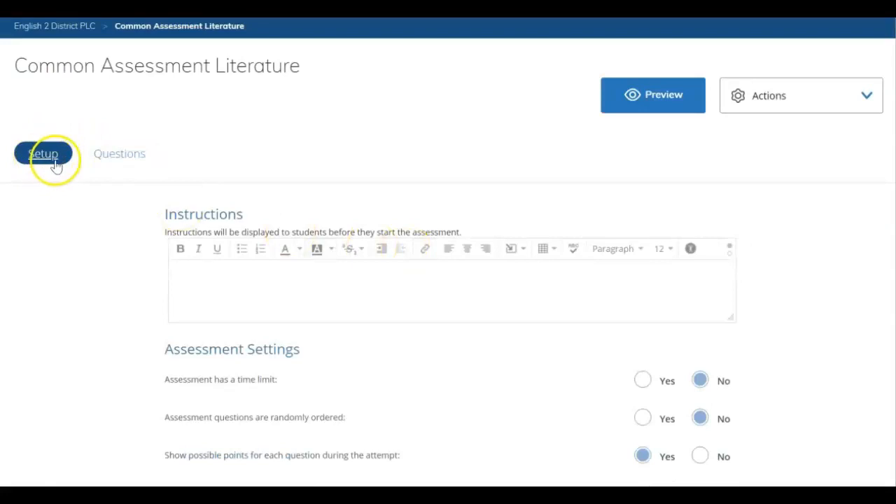
# Step: In the assessment setup, allow students to highlight text, eliminate answer choices and flag questions for review
pyautogui.scroll(-1, 188, 285)
pyautogui.scroll(-5, 187, 285)
pyautogui.scroll(-3, 187, 291)
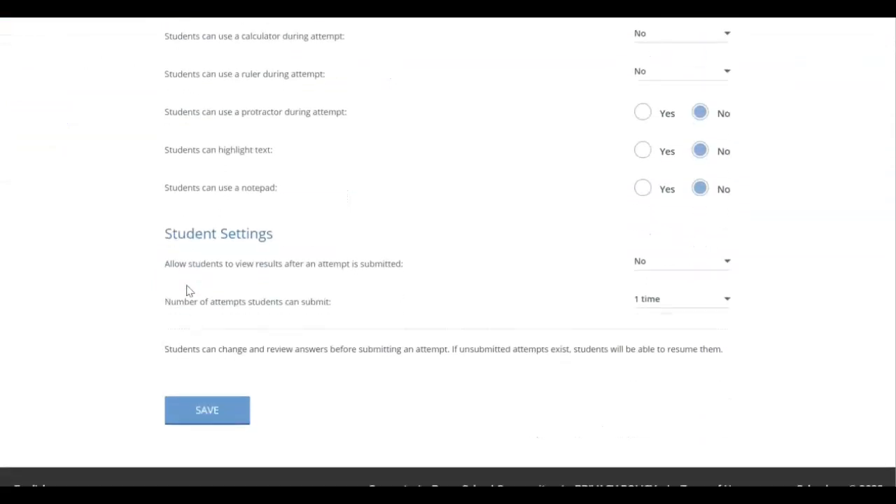
pyautogui.scroll(2, 188, 288)
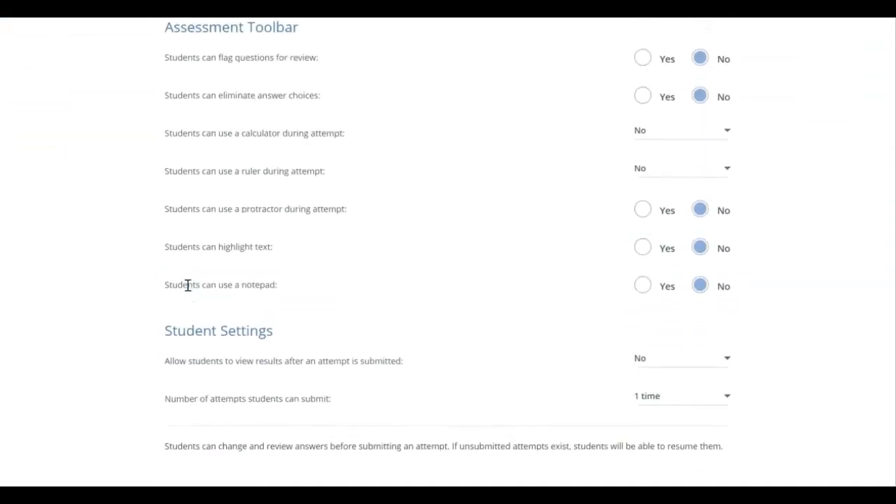
pyautogui.scroll(1, 188, 289)
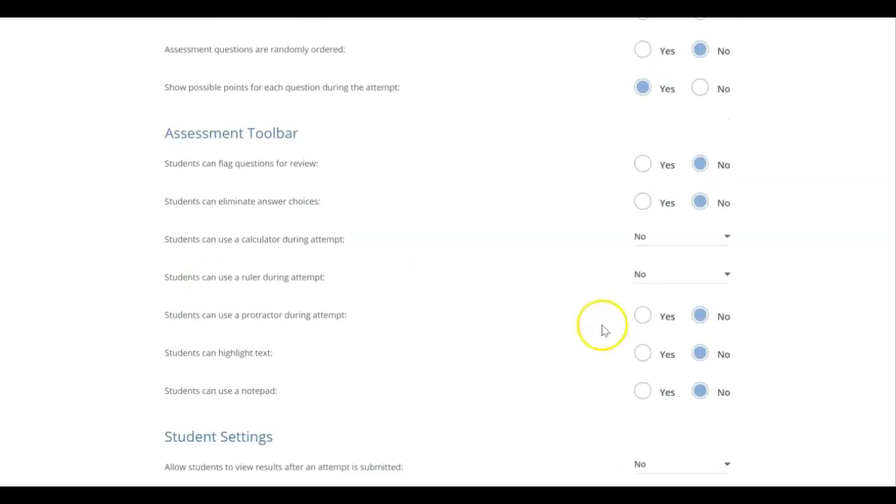
pyautogui.click(643, 354)
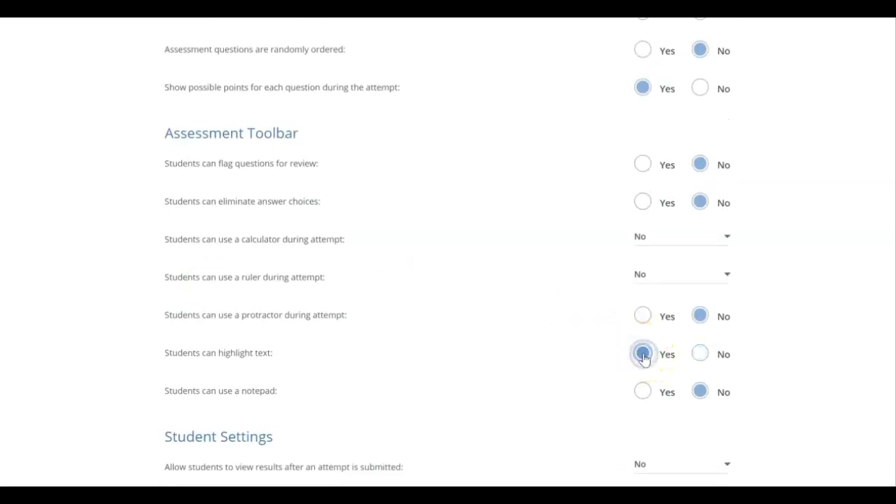
pyautogui.click(643, 394)
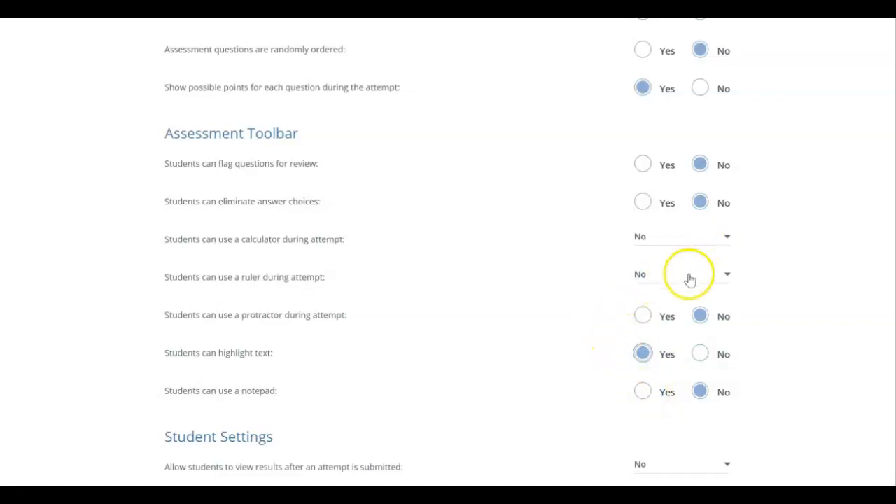
pyautogui.click(663, 316)
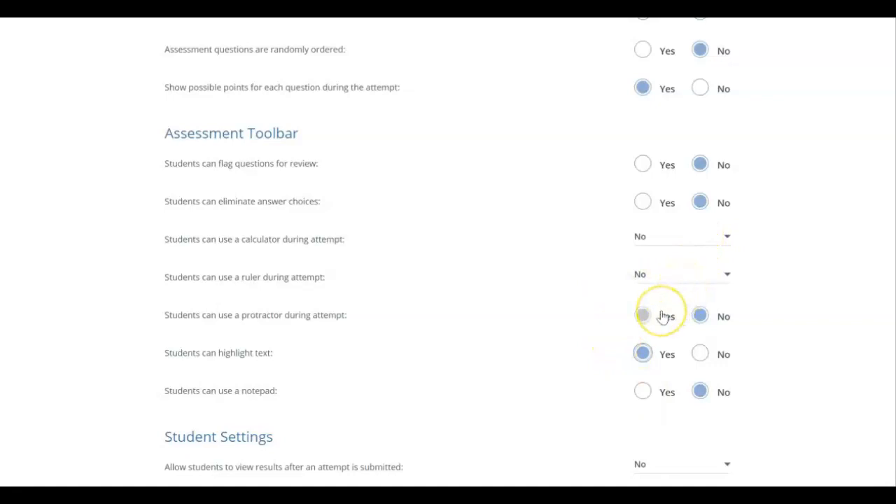
pyautogui.click(642, 204)
pyautogui.click(644, 170)
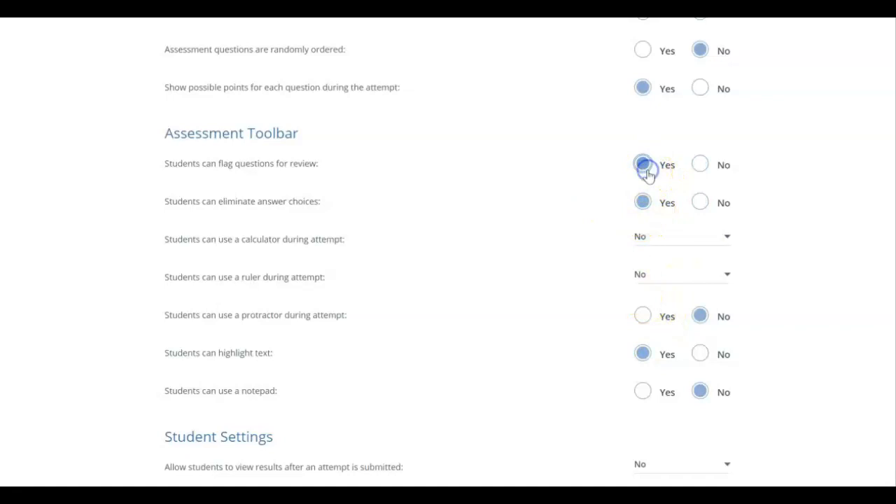
# Step: Check the instructions and assessment settings, and save the assessment setup
pyautogui.scroll(5, 586, 247)
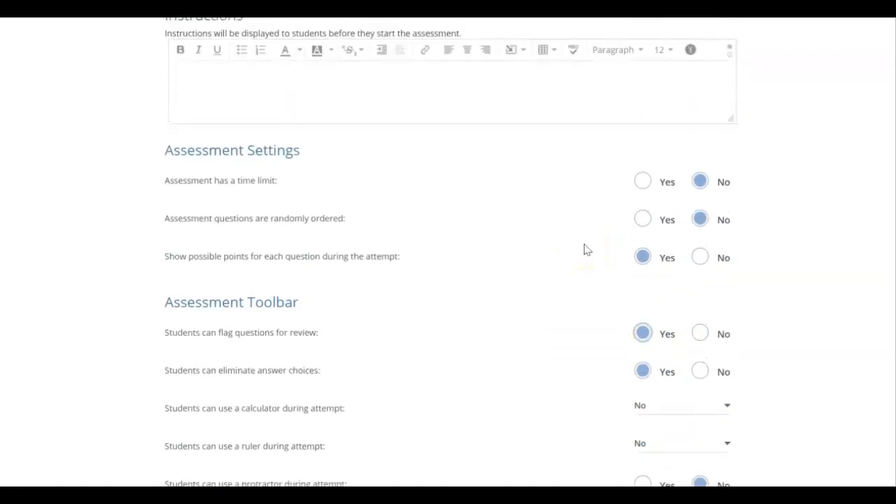
pyautogui.scroll(2, 587, 250)
pyautogui.scroll(1, 587, 250)
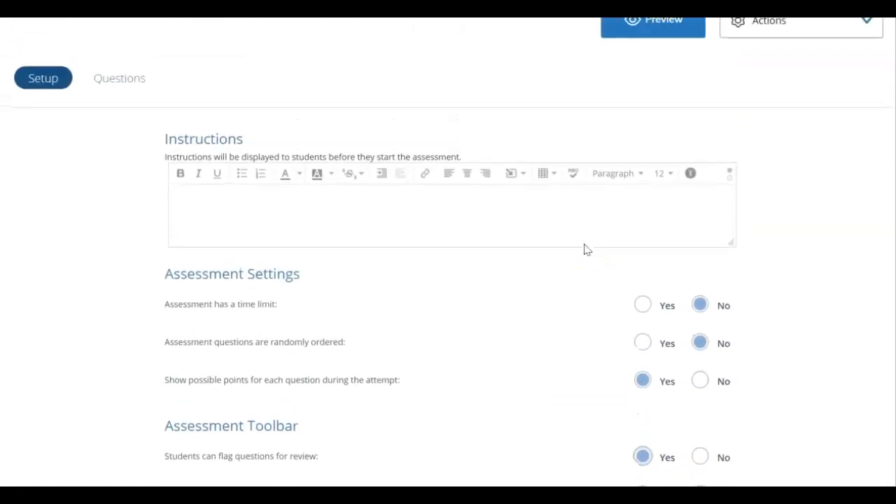
pyautogui.scroll(-7, 586, 250)
pyautogui.click(579, 257)
pyautogui.click(206, 415)
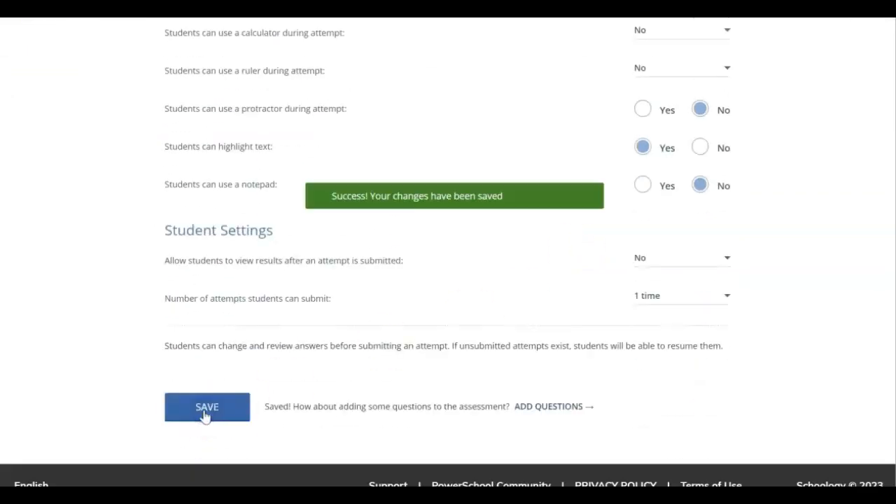
# Step: Open the assessment's Questions section and look through the item types that can be created
pyautogui.scroll(4, 205, 416)
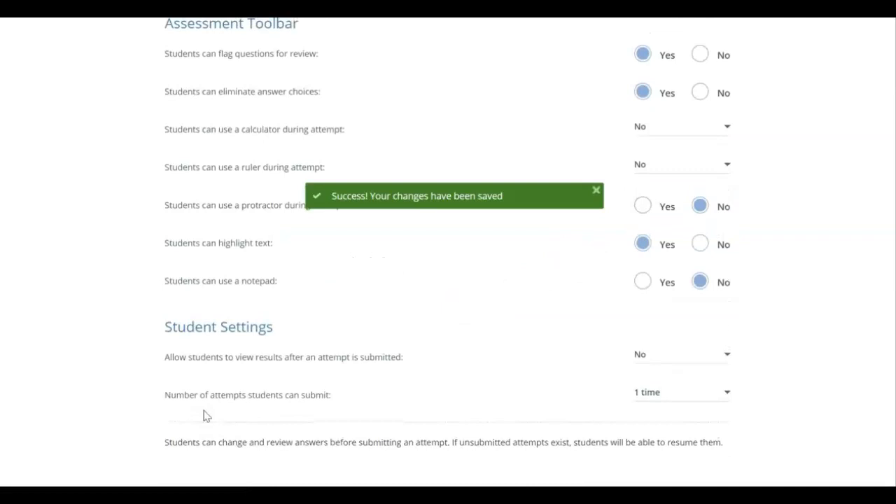
pyautogui.scroll(4, 204, 414)
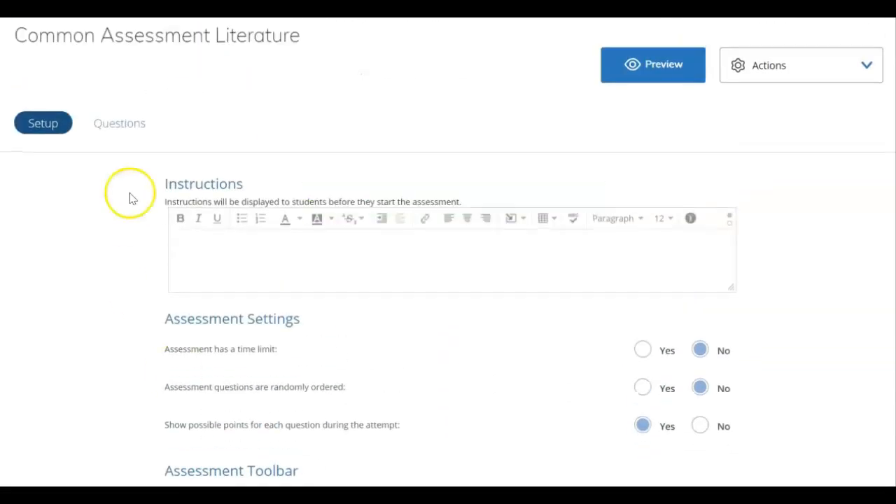
pyautogui.click(140, 127)
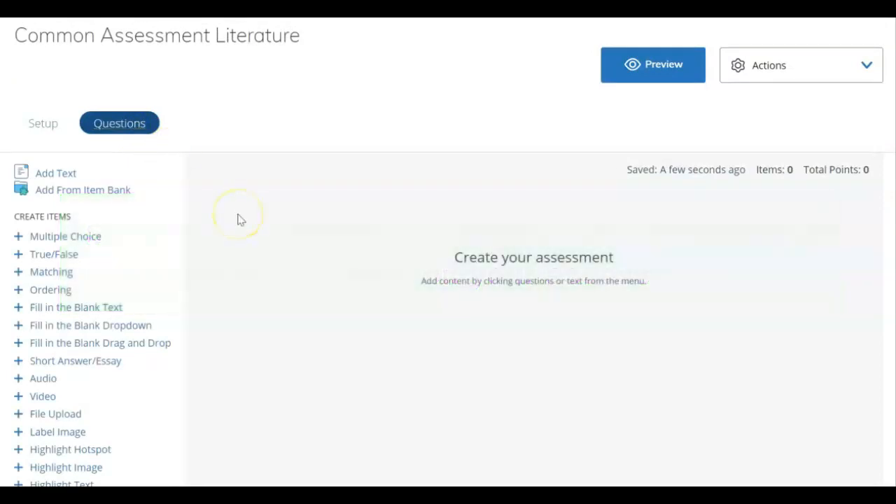
pyautogui.scroll(-3, 238, 219)
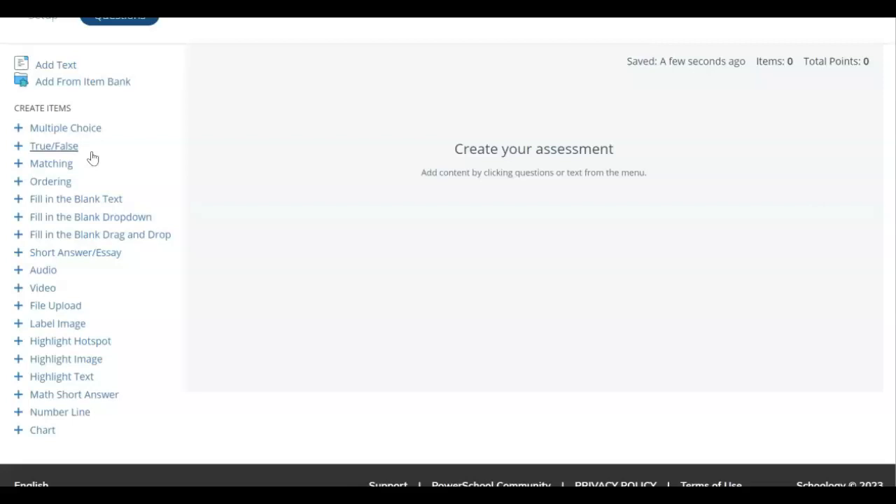
pyautogui.scroll(3, 93, 157)
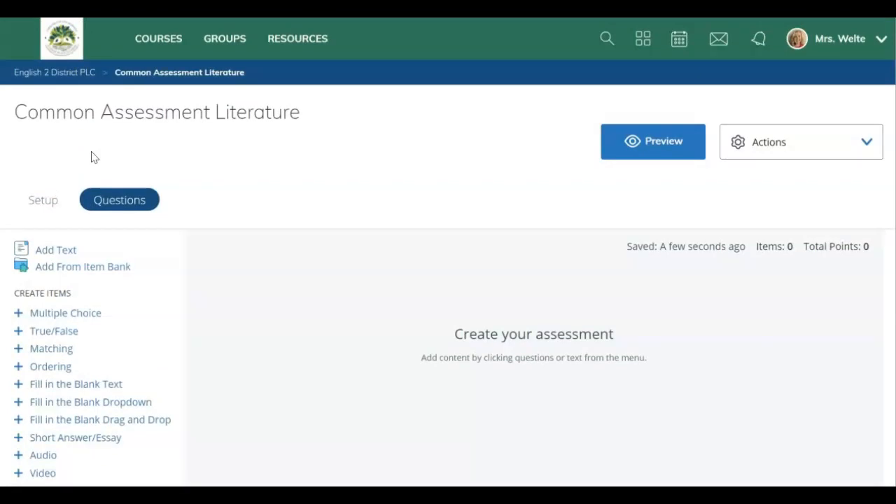
# Step: Return to the group's resources and open the Writing EOC CFA Questions assessment in the Schoology CFAs folder
pyautogui.click(68, 76)
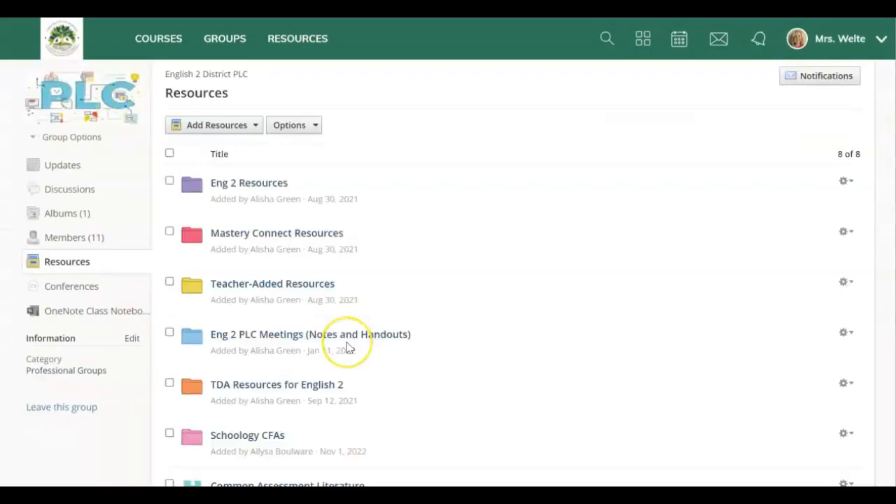
pyautogui.scroll(-1, 345, 345)
pyautogui.scroll(-2, 346, 343)
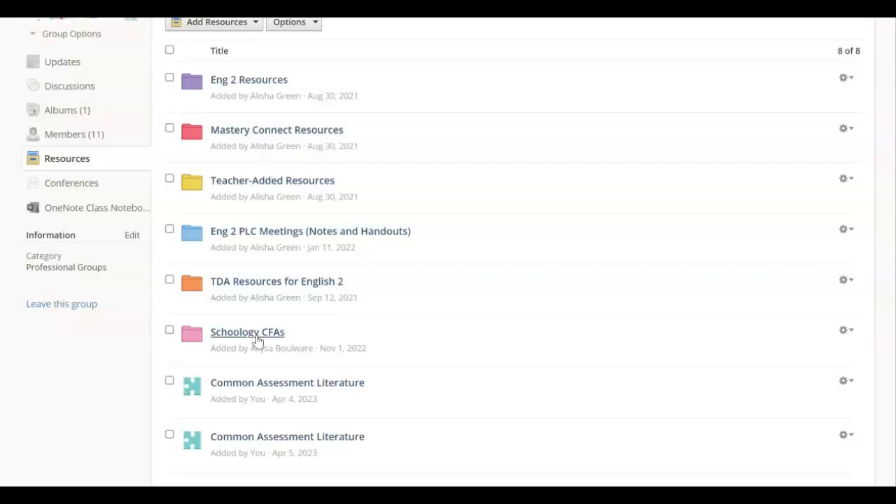
pyautogui.click(252, 333)
pyautogui.click(541, 277)
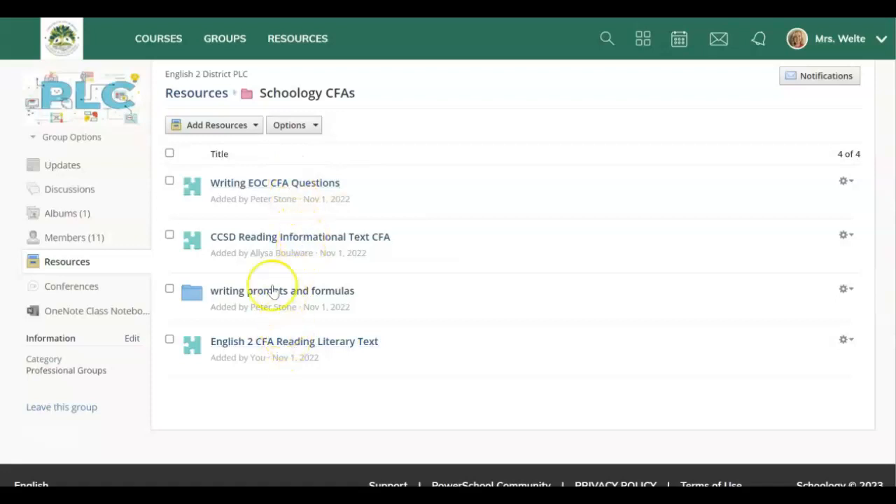
pyautogui.click(278, 184)
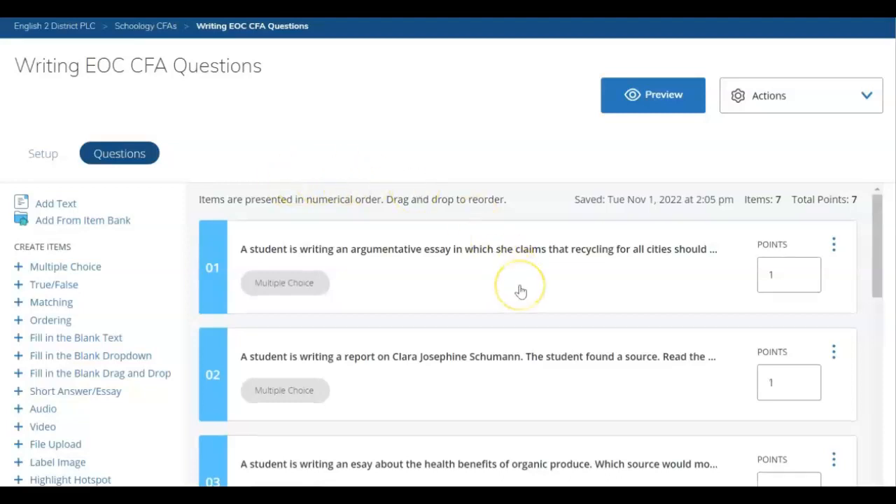
# Step: Examine the multiple-choice questions and the "An Astonishing Feat" reading passage in the Writing EOC CFA Questions assessment
pyautogui.scroll(-1, 520, 292)
pyautogui.scroll(1, 521, 291)
pyautogui.scroll(-1, 520, 291)
pyautogui.scroll(-4, 520, 291)
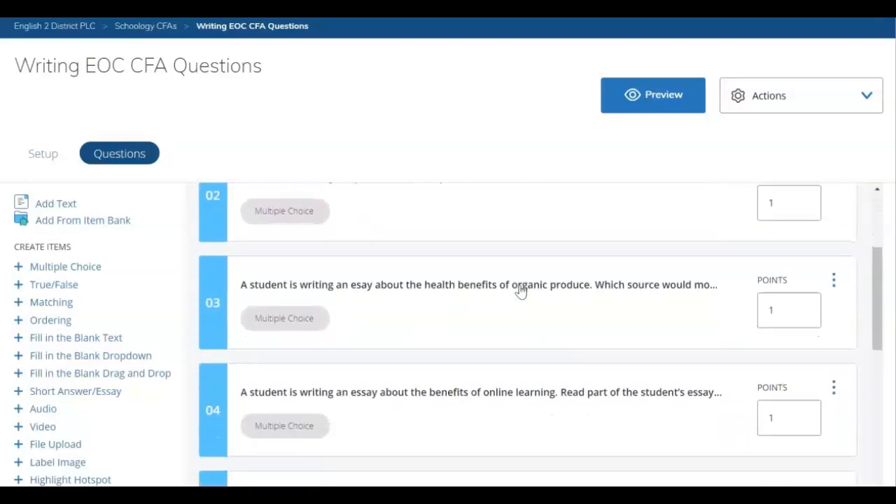
pyautogui.scroll(-4, 520, 262)
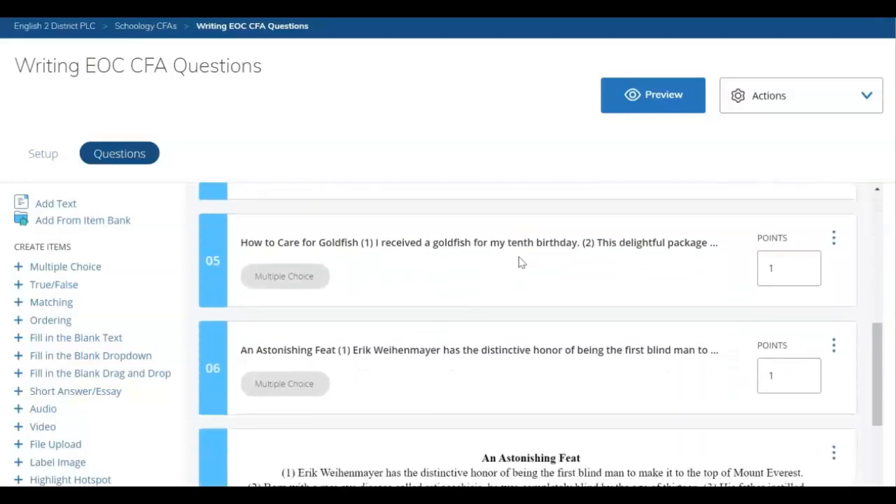
pyautogui.scroll(6, 520, 262)
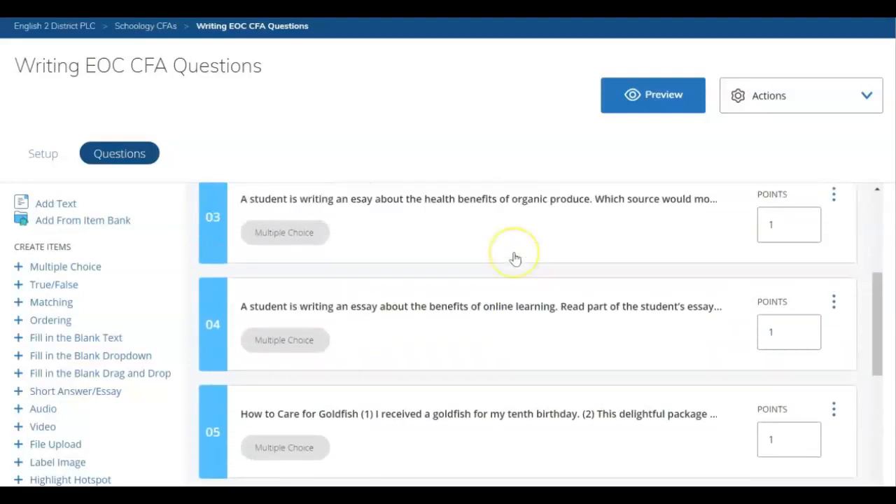
pyautogui.click(441, 280)
pyautogui.scroll(2, 420, 273)
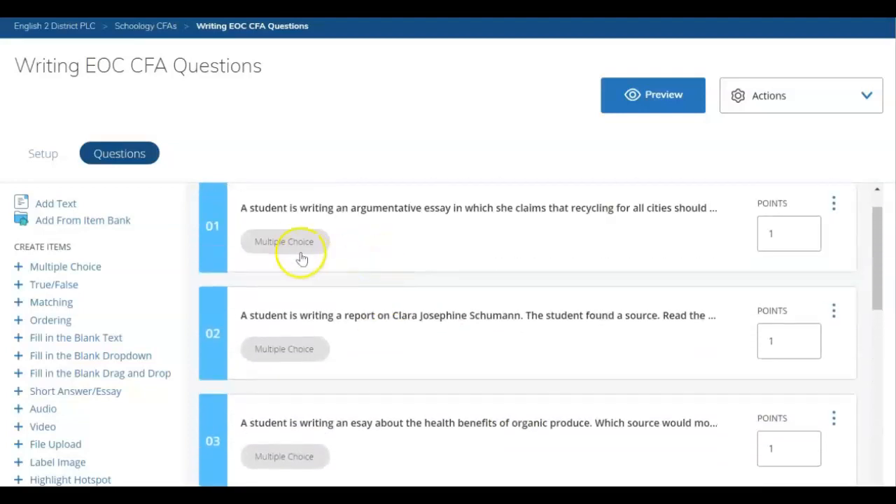
pyautogui.scroll(-9, 277, 361)
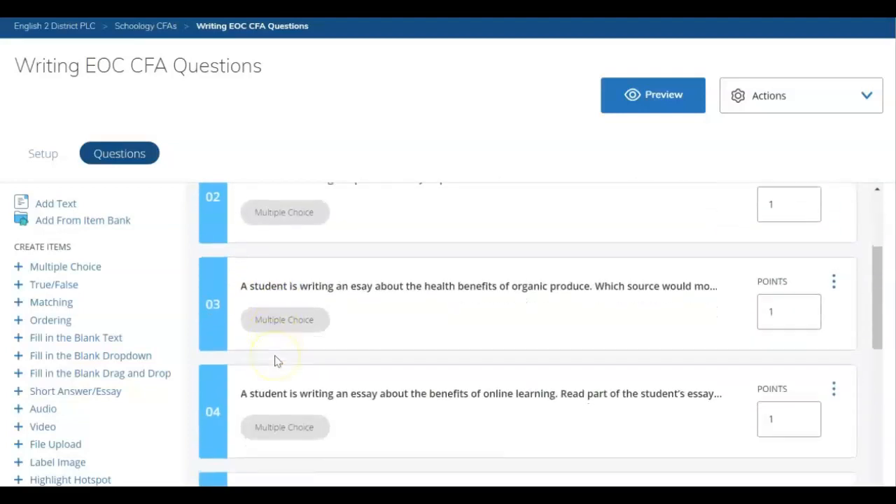
pyautogui.scroll(-4, 276, 360)
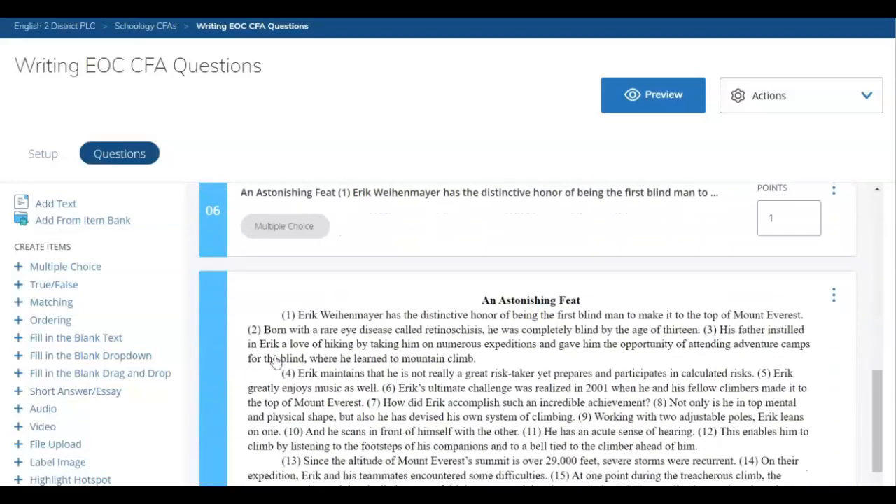
pyautogui.click(553, 303)
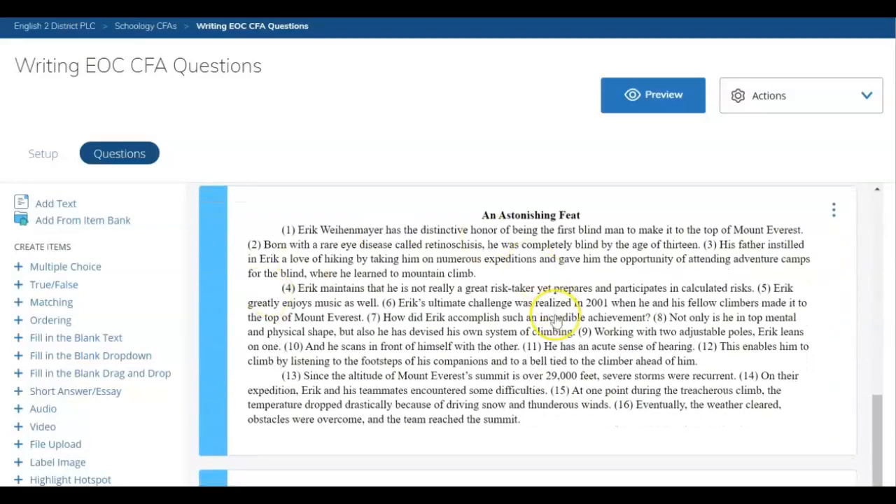
pyautogui.scroll(-1, 557, 321)
pyautogui.scroll(1, 557, 321)
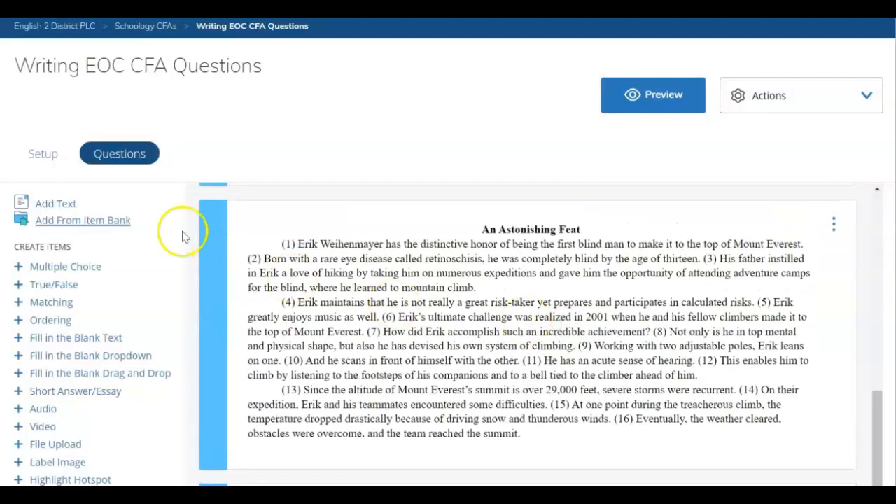
# Step: Review the rest of the "An Astonishing Feat" passage and the final multiple-choice question, and return to the start of the assessment
pyautogui.scroll(-1, 515, 297)
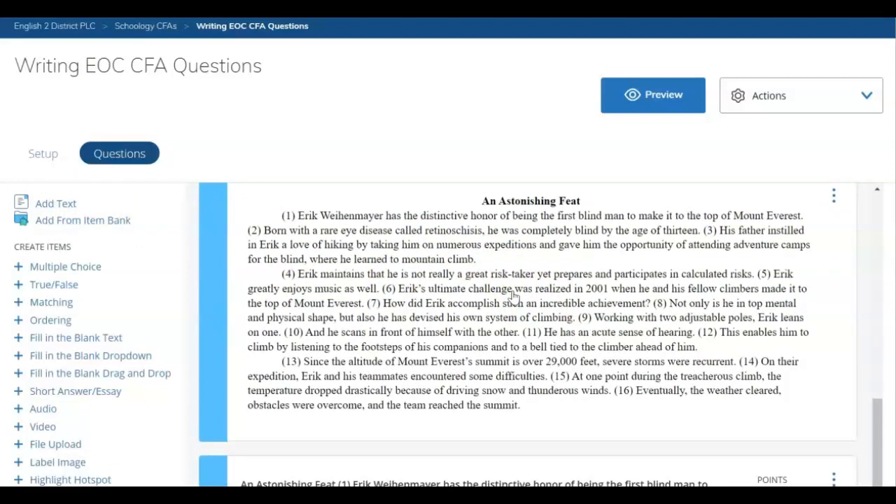
pyautogui.scroll(-3, 513, 296)
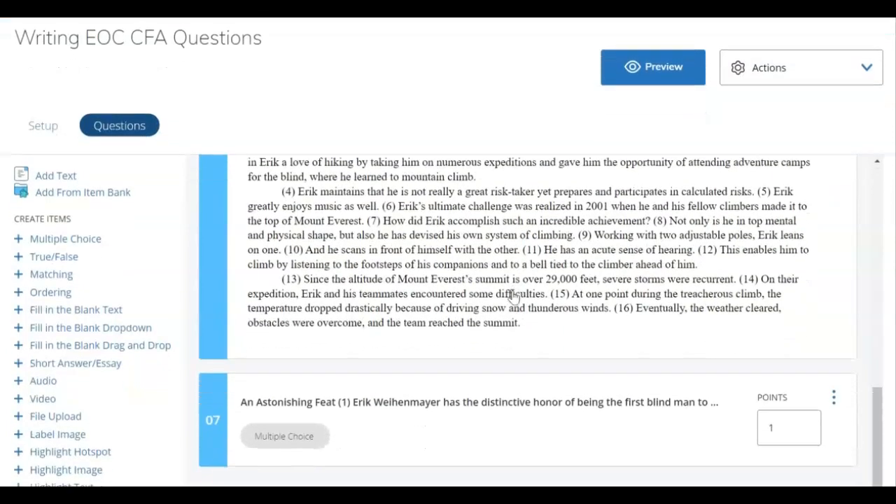
pyautogui.scroll(-2, 513, 297)
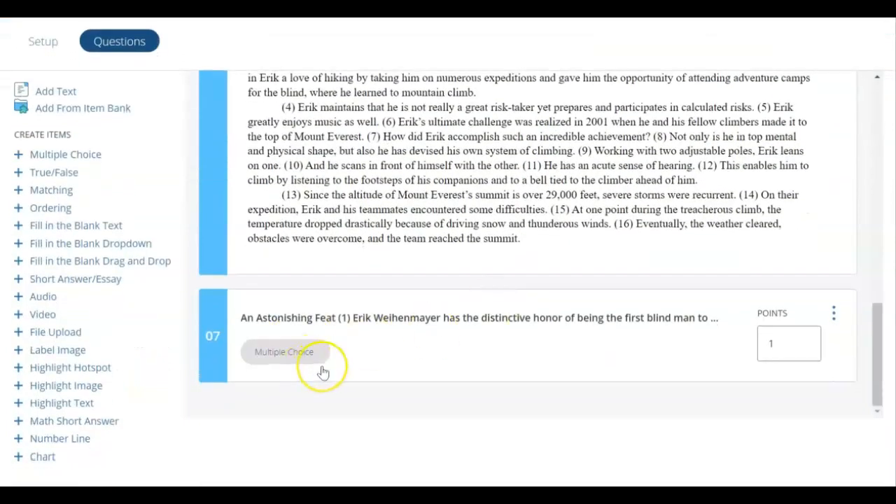
pyautogui.scroll(8, 323, 373)
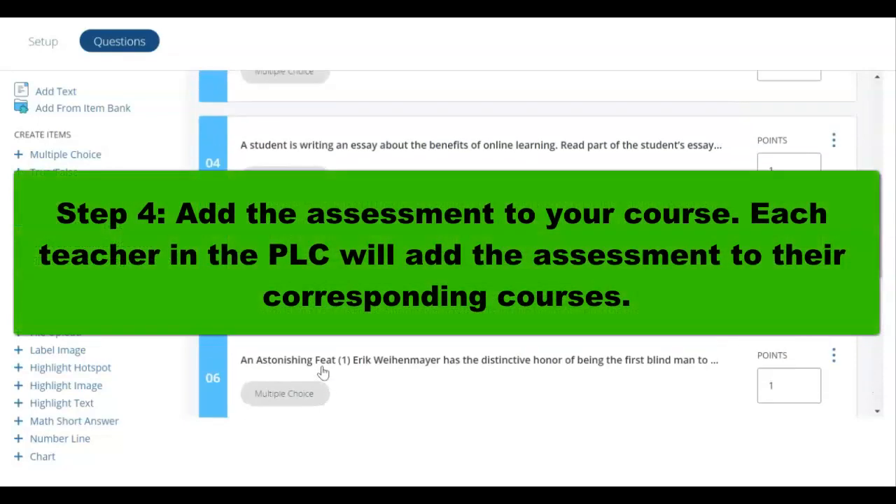
pyautogui.scroll(8, 323, 373)
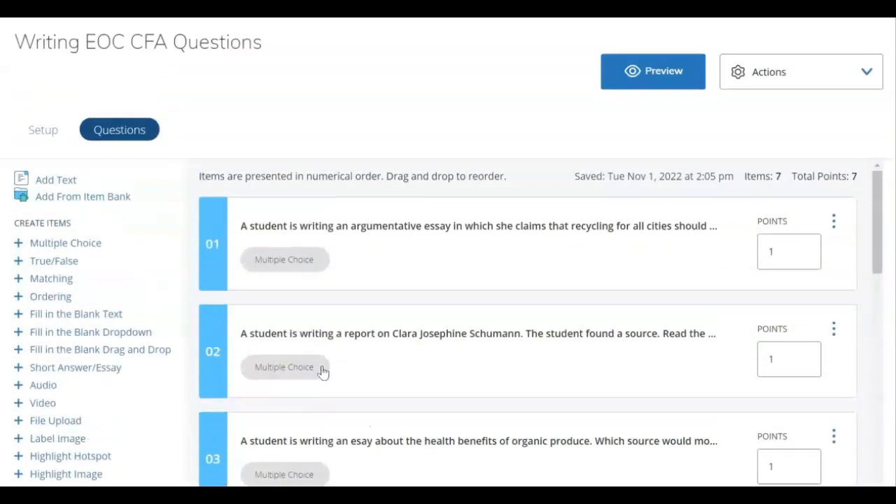
pyautogui.scroll(1, 323, 373)
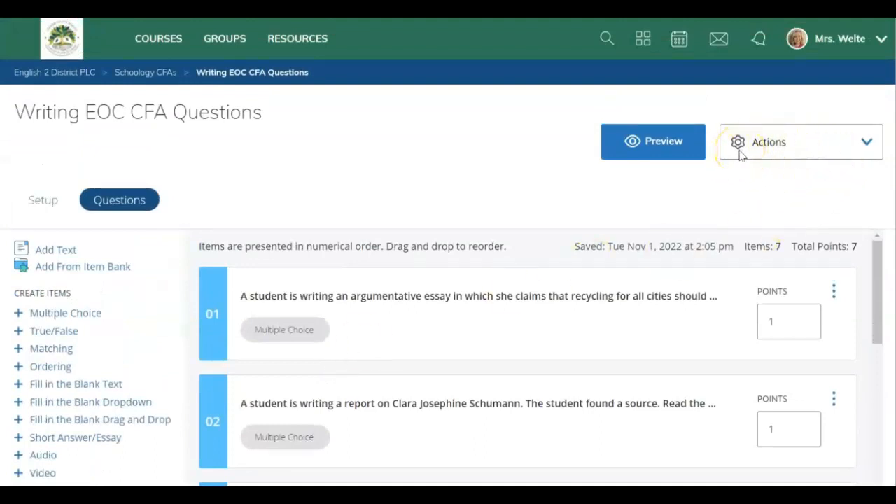
# Step: Start adding the Writing EOC CFA Questions assessment to the English II-CP: Section 9 course, choosing the Week 14: April 10-14 folder
pyautogui.click(816, 143)
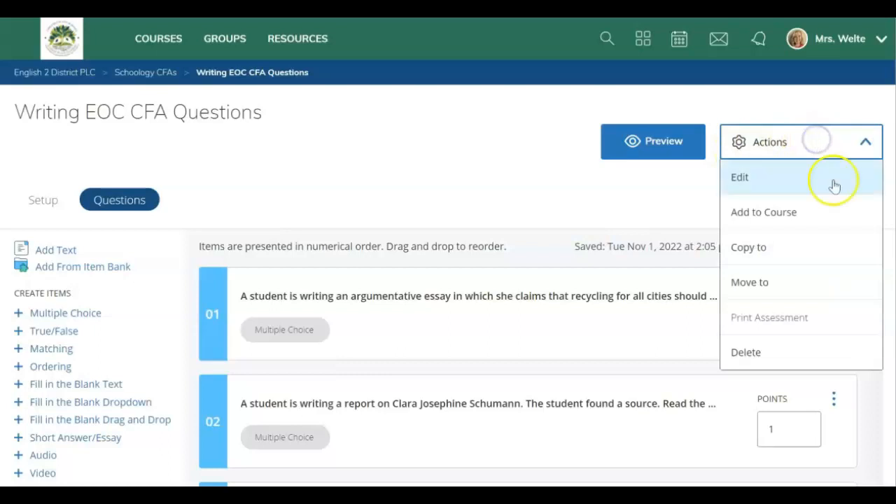
pyautogui.click(820, 210)
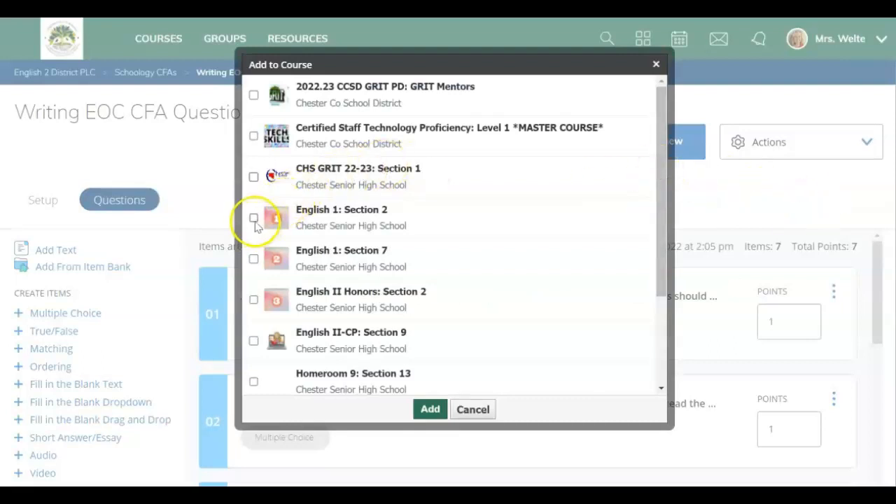
pyautogui.scroll(-2, 280, 259)
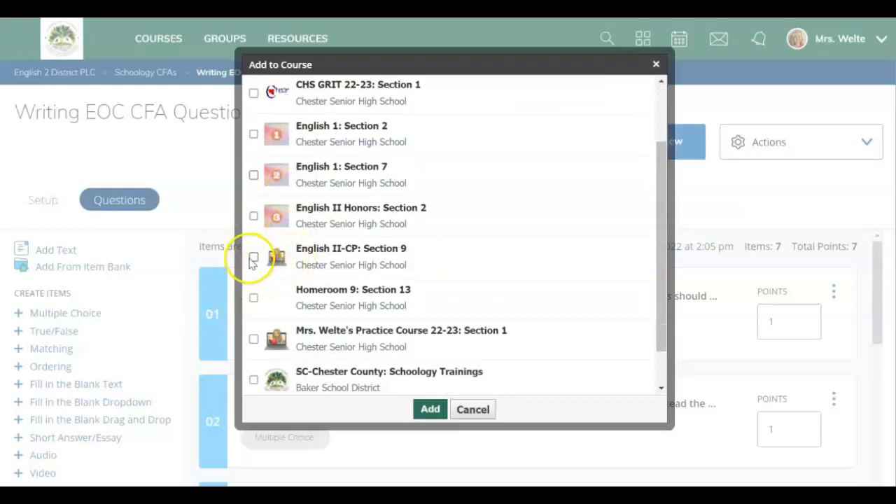
pyautogui.click(254, 257)
pyautogui.click(387, 289)
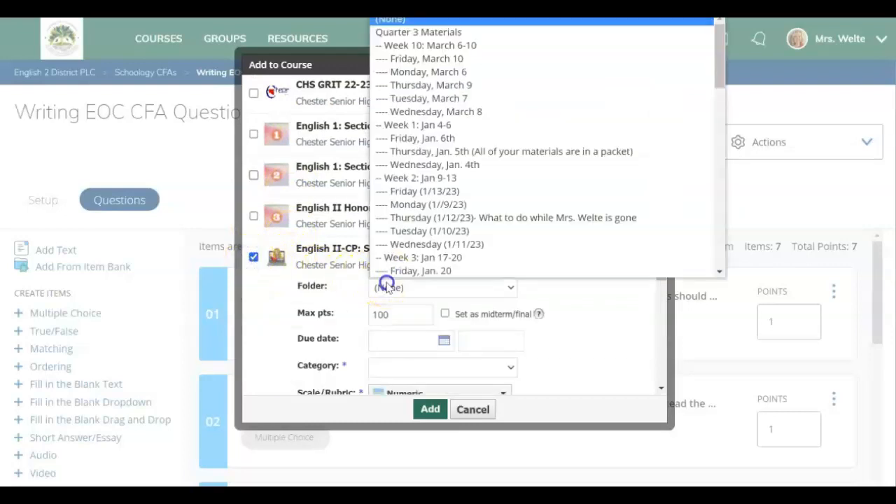
pyautogui.scroll(-3, 425, 247)
pyautogui.scroll(-6, 425, 246)
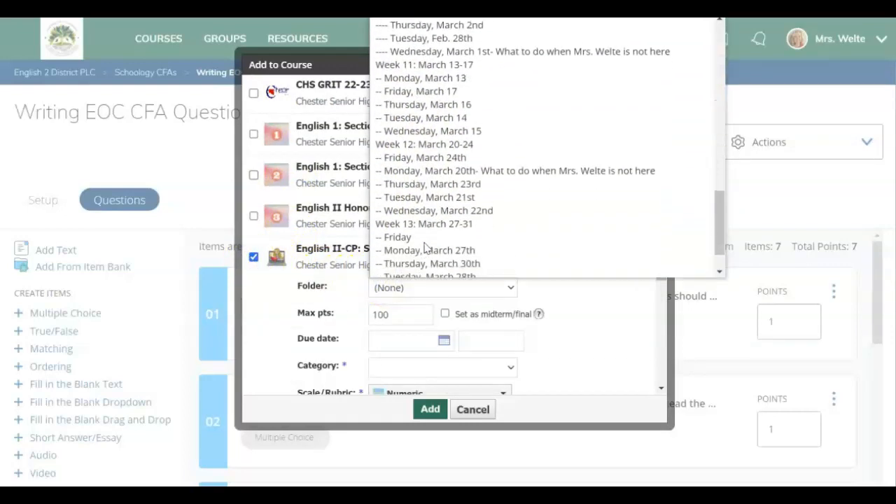
pyautogui.click(421, 263)
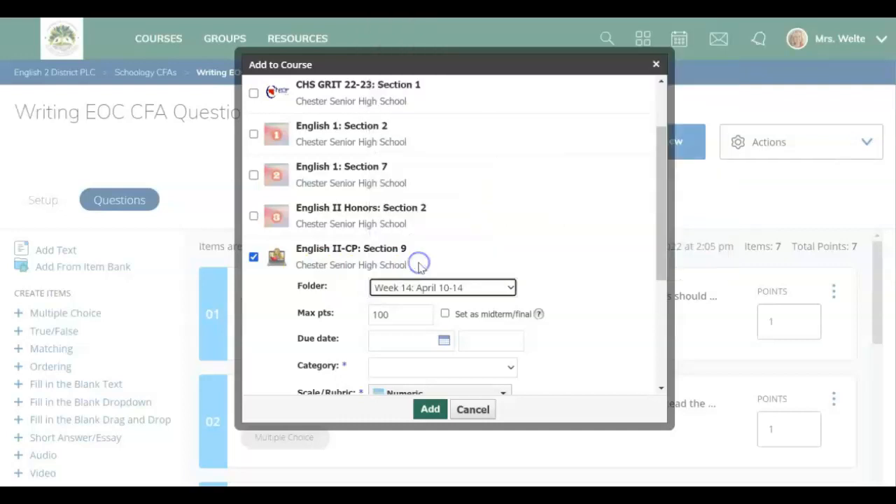
# Step: Set the due date to 4/14/23 and the category to Tests, Projects, and add the assessment to the course
pyautogui.scroll(-2, 420, 266)
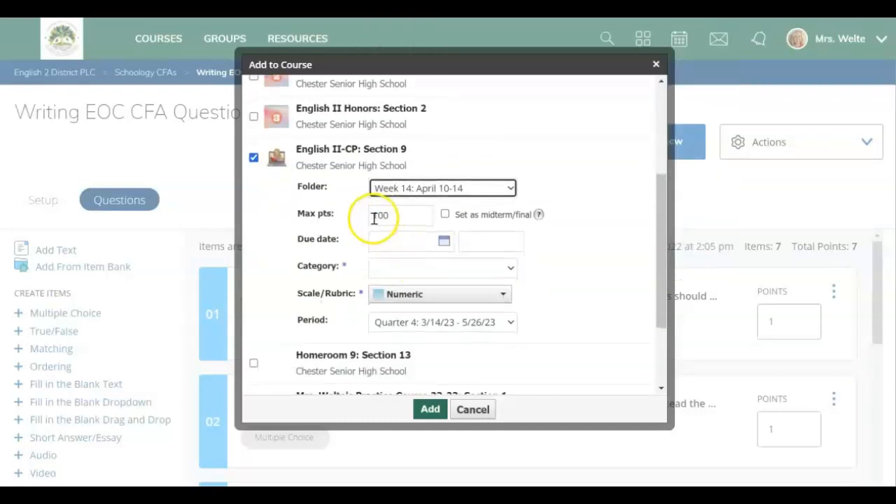
pyautogui.click(444, 240)
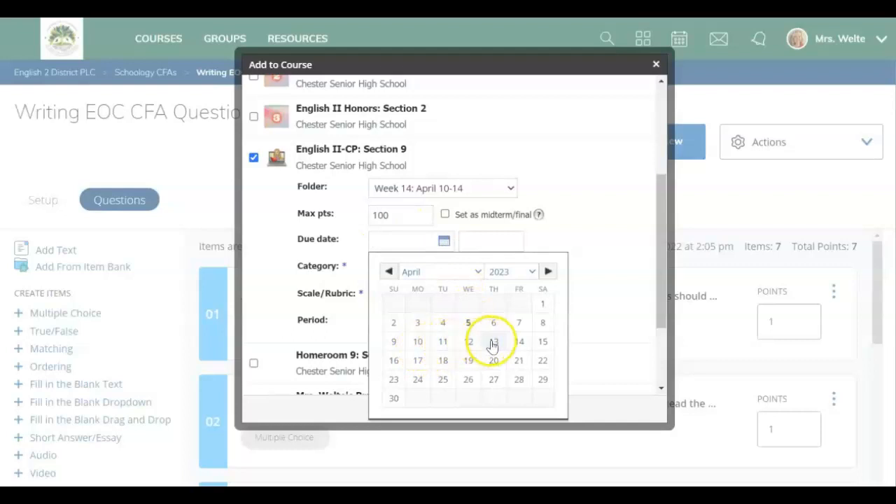
pyautogui.click(517, 342)
pyautogui.click(389, 275)
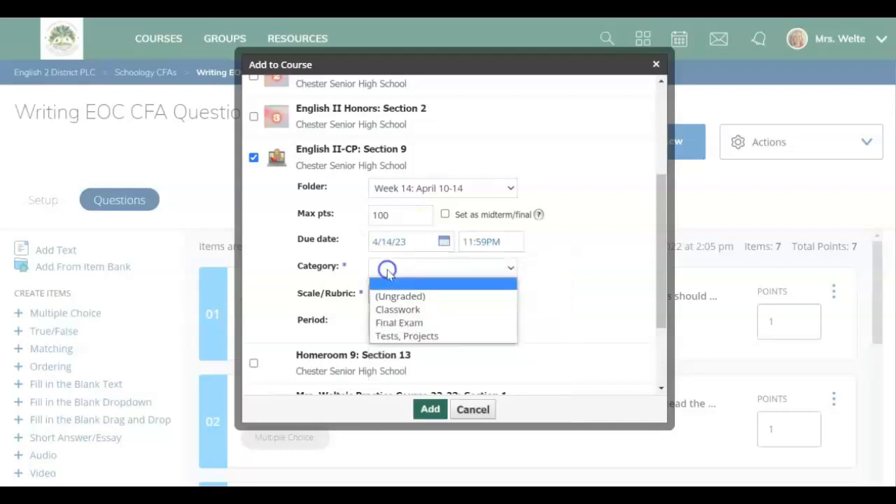
pyautogui.click(391, 337)
pyautogui.scroll(-2, 394, 339)
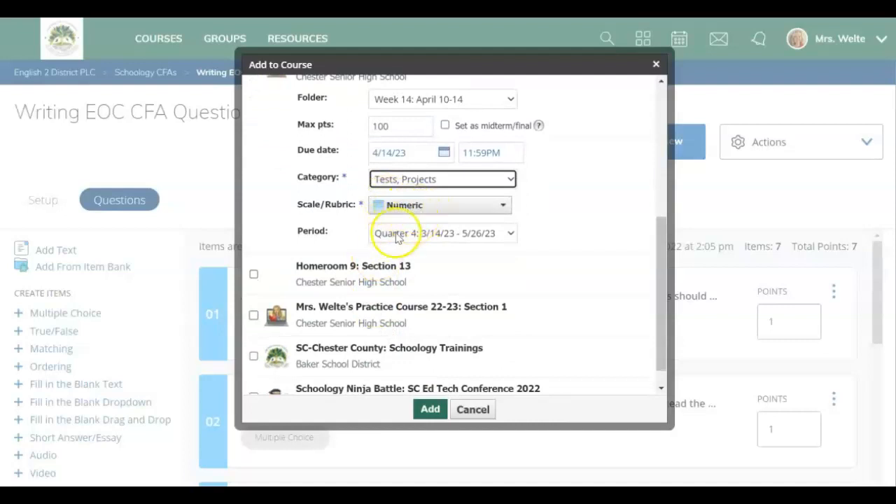
pyautogui.scroll(2, 410, 240)
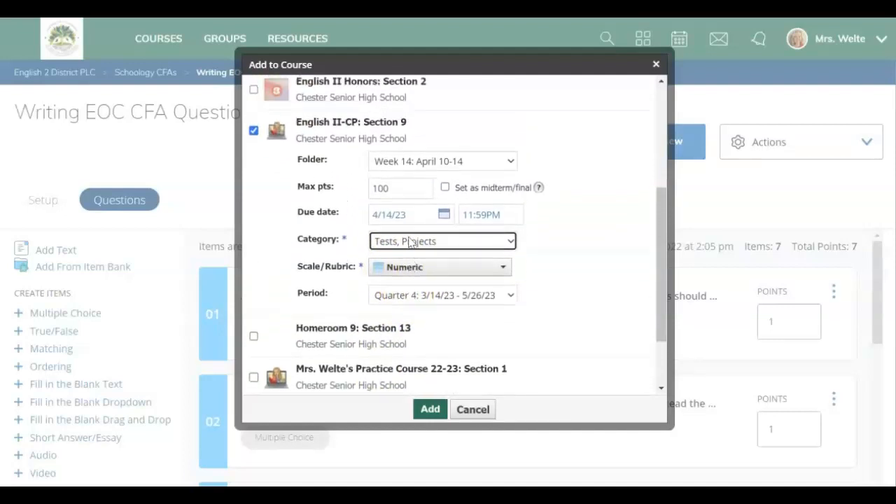
pyautogui.click(423, 416)
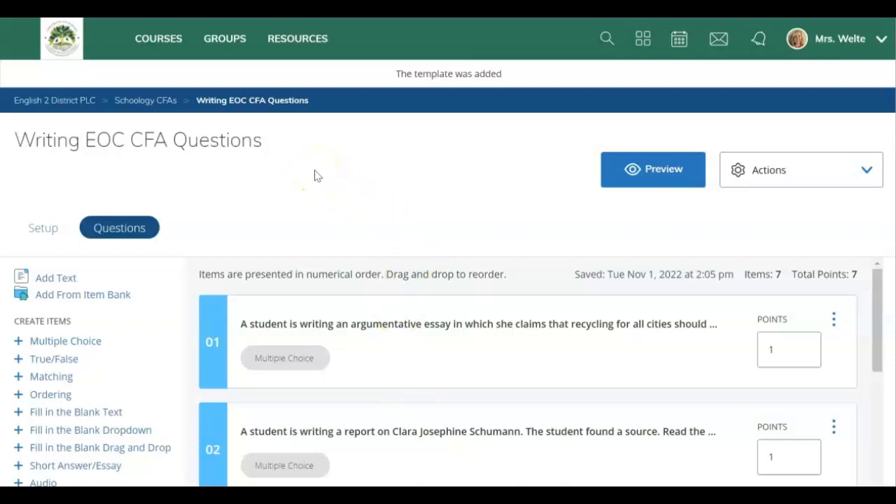
# Step: Open the English II-CP Section 9 course and its CCSD Reading Informational Text CFA in Week 11: March 13-17, Friday, March 17
pyautogui.click(160, 38)
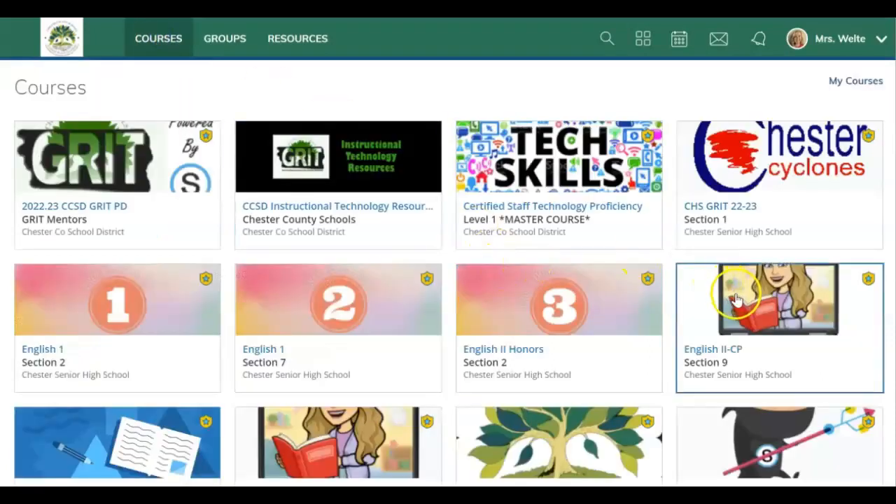
pyautogui.click(737, 300)
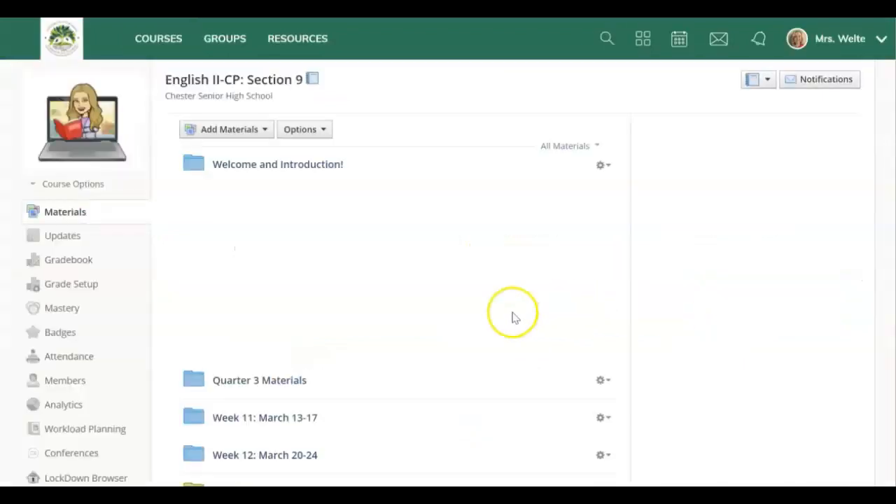
pyautogui.scroll(-2, 351, 323)
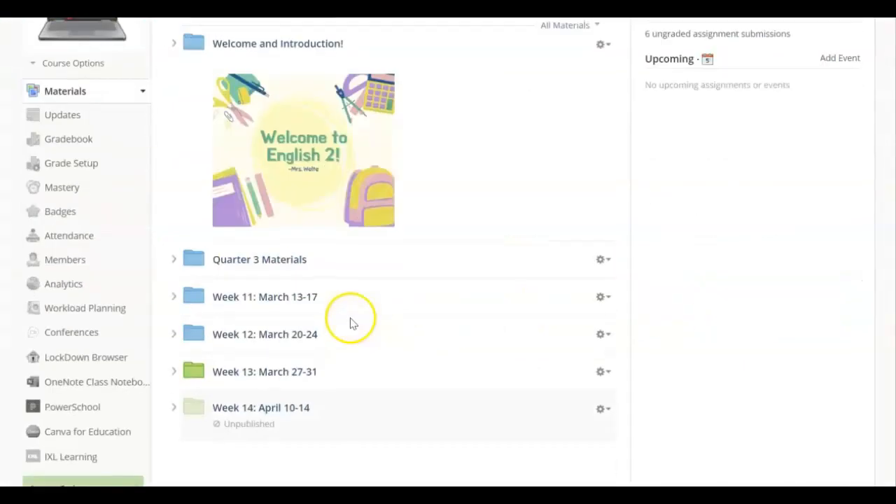
pyautogui.click(172, 294)
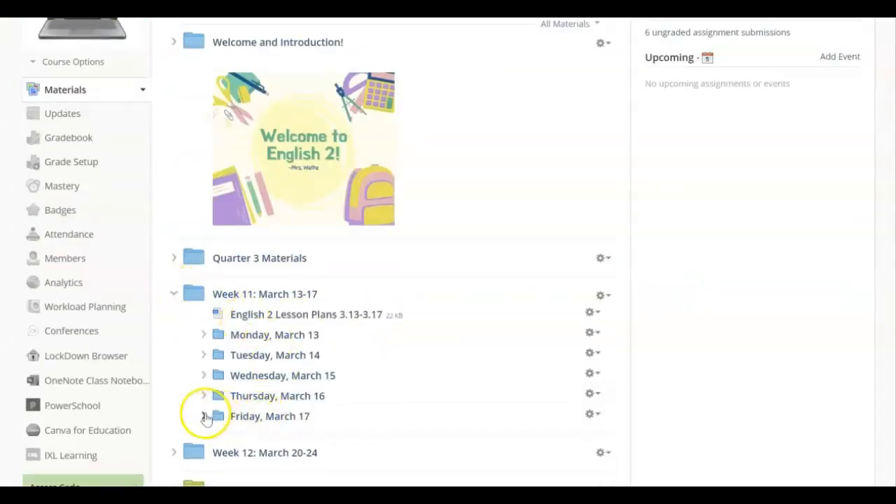
pyautogui.click(201, 416)
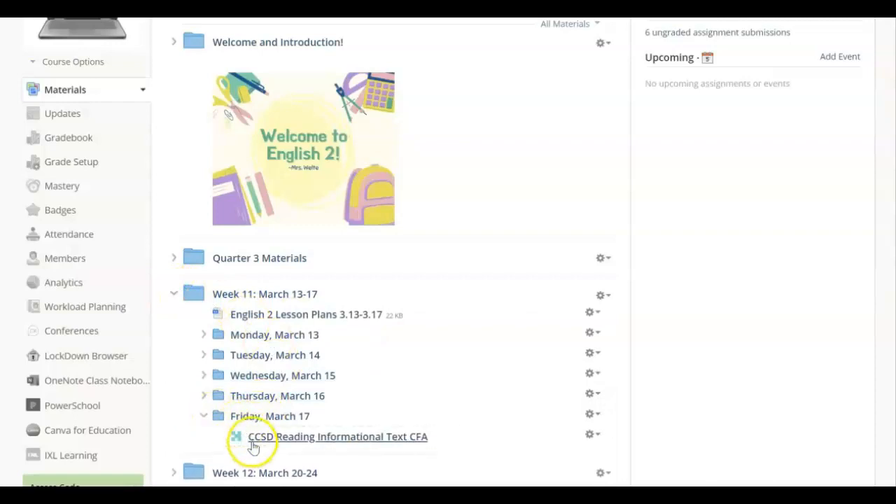
pyautogui.click(252, 438)
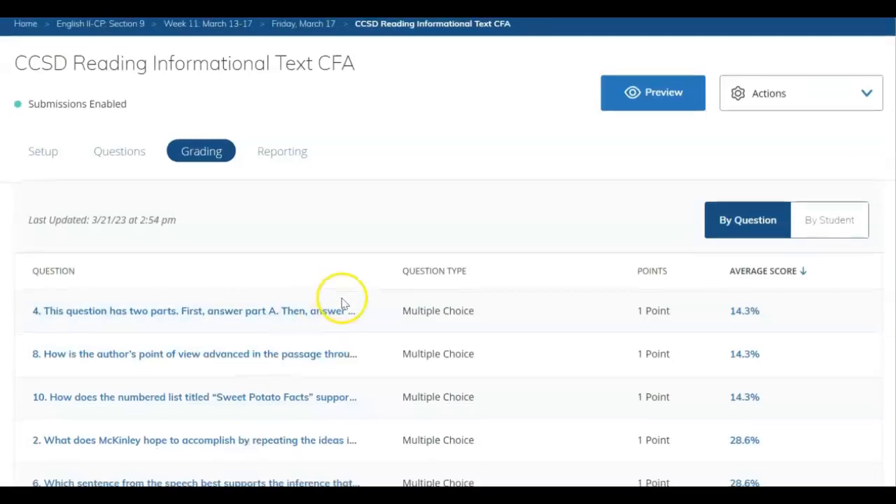
# Step: Sort the assessment's grading results by question number and examine the average score of each question
pyautogui.scroll(-1, 340, 301)
pyautogui.scroll(1, 343, 304)
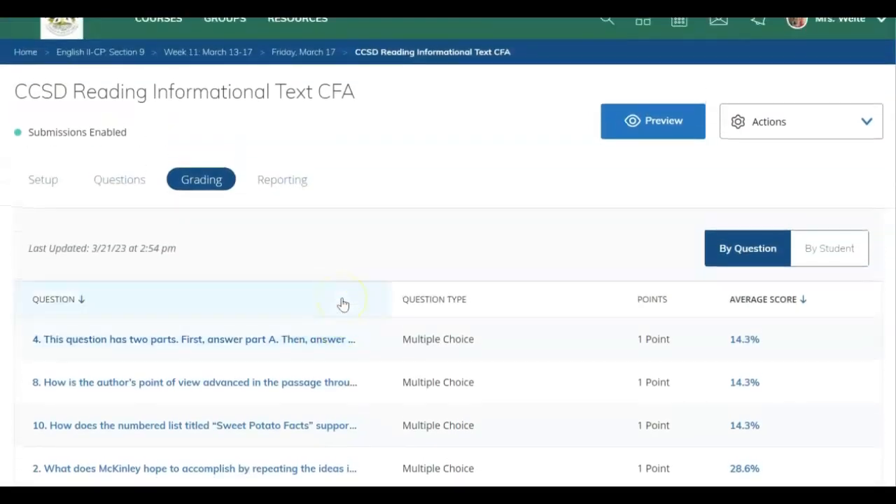
pyautogui.scroll(-1, 442, 69)
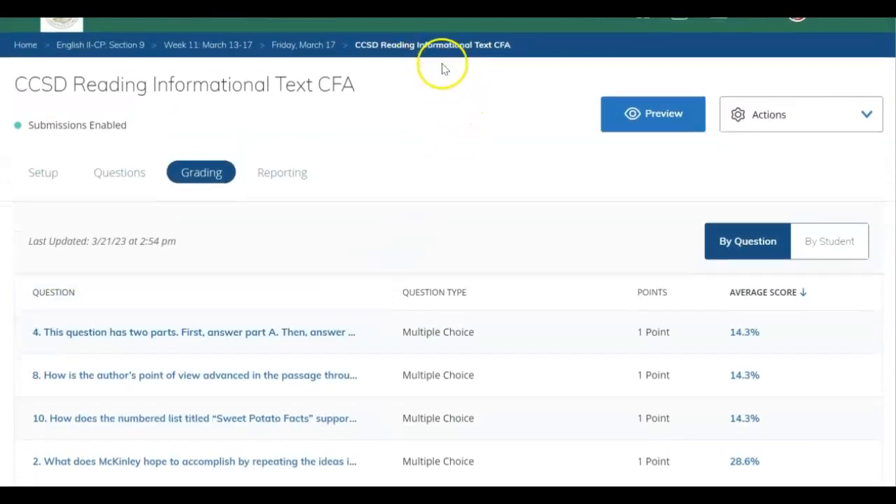
pyautogui.scroll(-1, 442, 69)
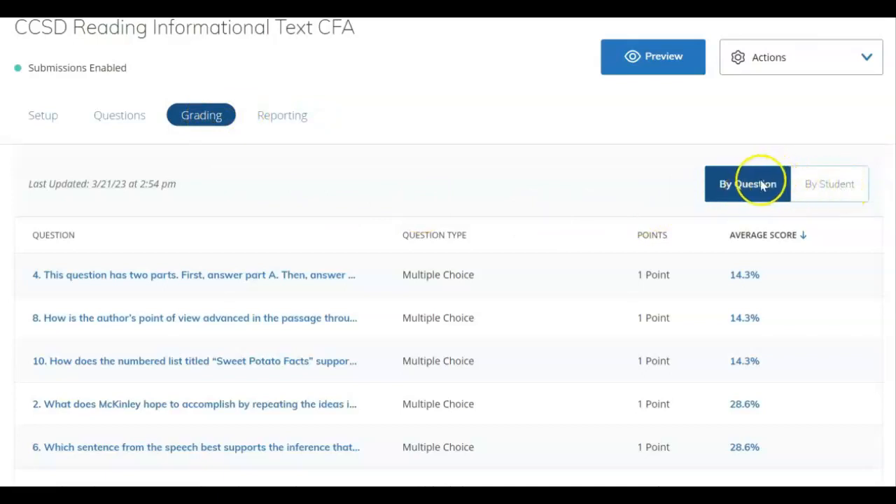
pyautogui.click(70, 235)
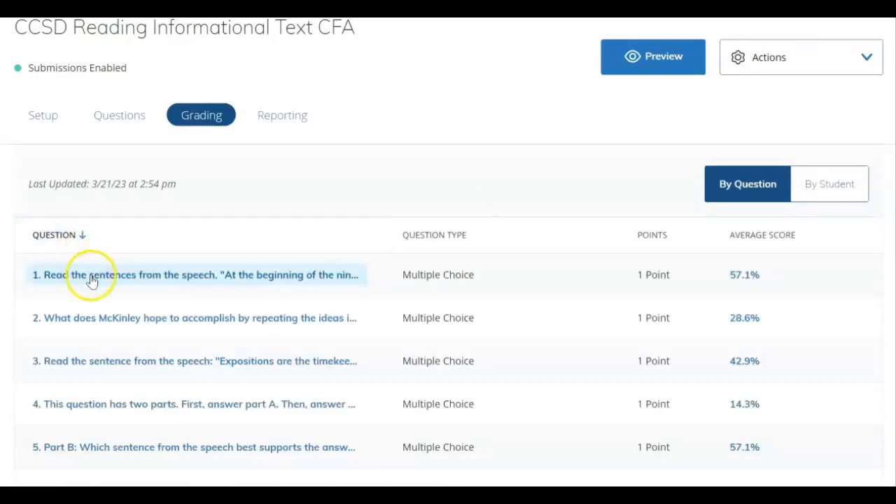
pyautogui.scroll(-1, 94, 273)
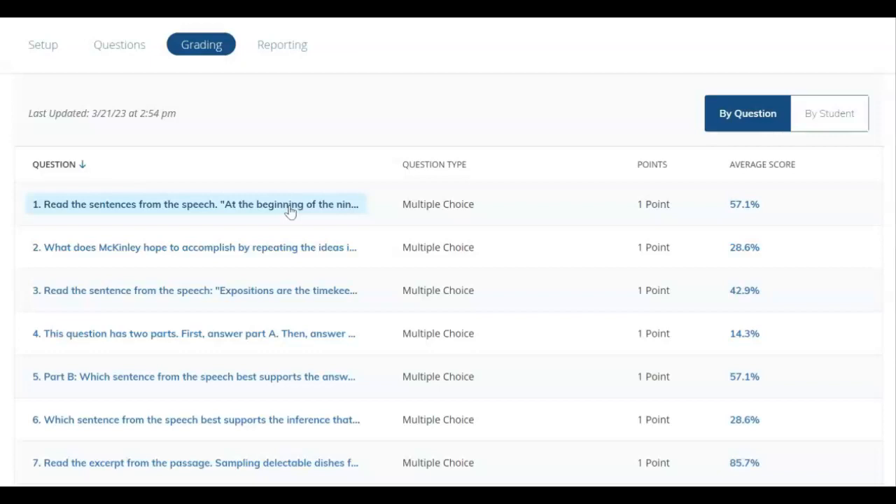
pyautogui.scroll(-5, 290, 213)
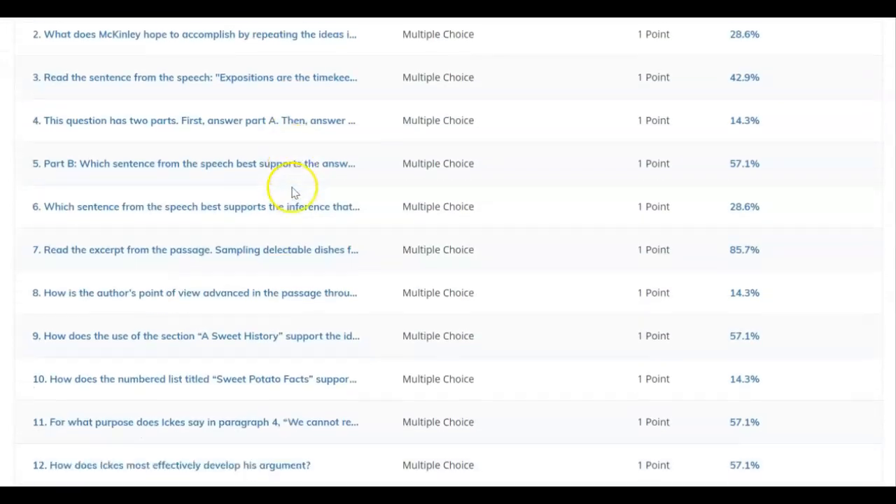
pyautogui.scroll(-3, 292, 193)
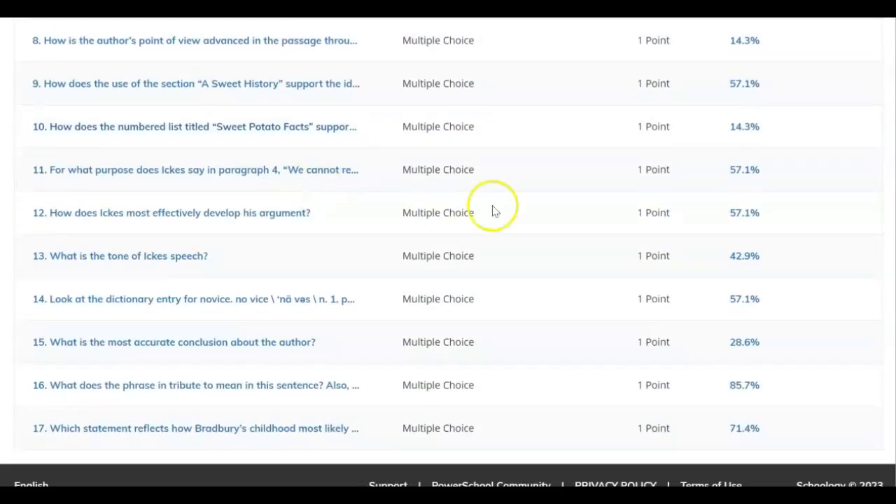
pyautogui.scroll(4, 588, 224)
pyautogui.scroll(5, 589, 224)
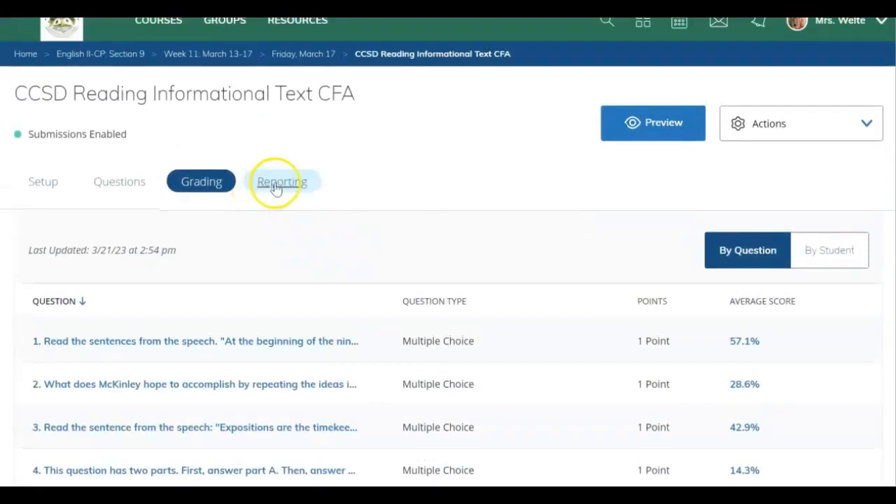
# Step: Open the assessment's reporting and examine the Student Scores distribution and the Item Performance chart
pyautogui.click(281, 183)
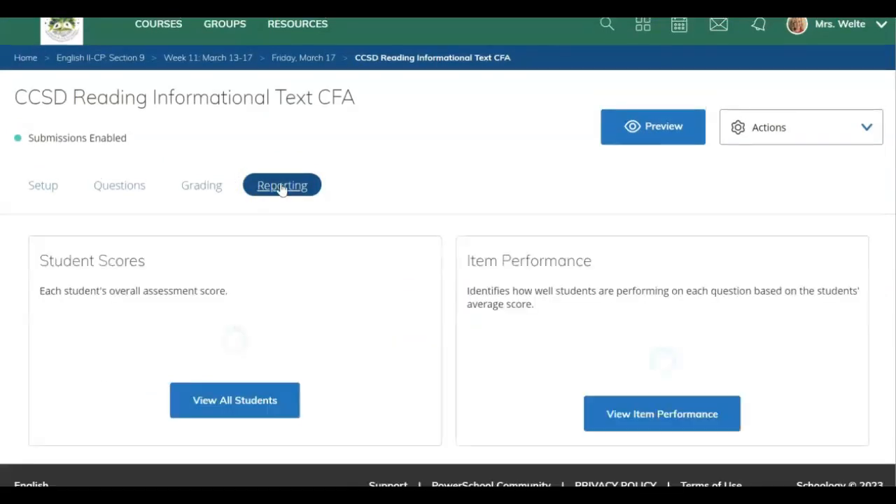
pyautogui.scroll(-2, 245, 298)
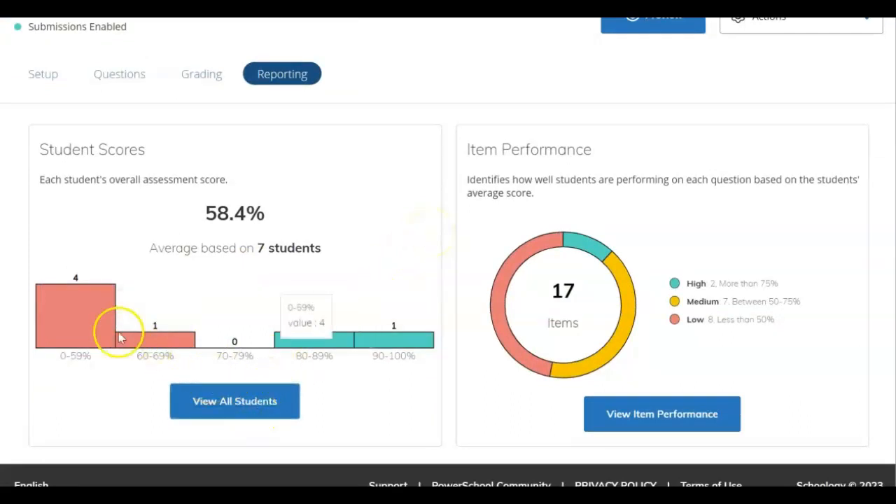
pyautogui.moveTo(99, 326)
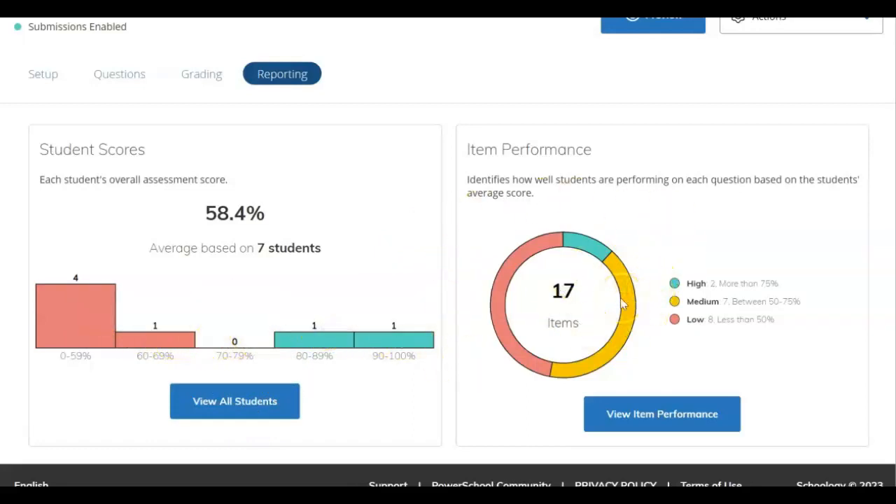
pyautogui.scroll(1, 630, 350)
pyautogui.click(658, 464)
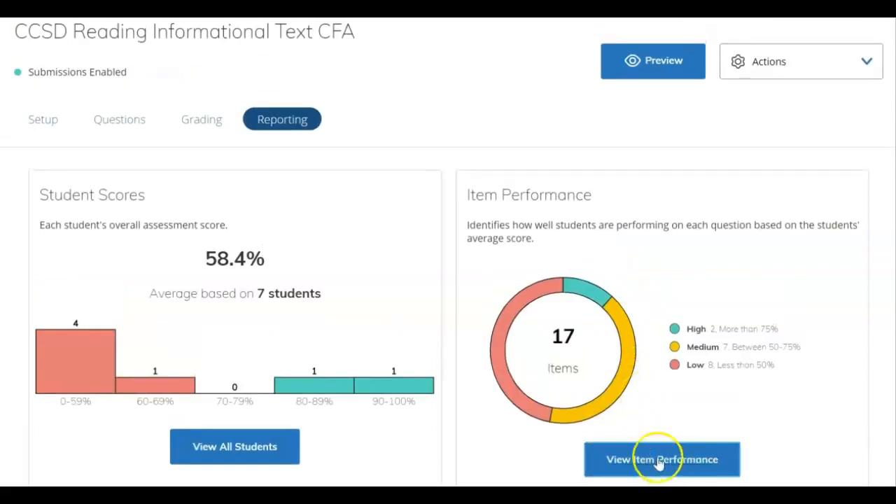
pyautogui.scroll(2, 571, 343)
pyautogui.click(450, 169)
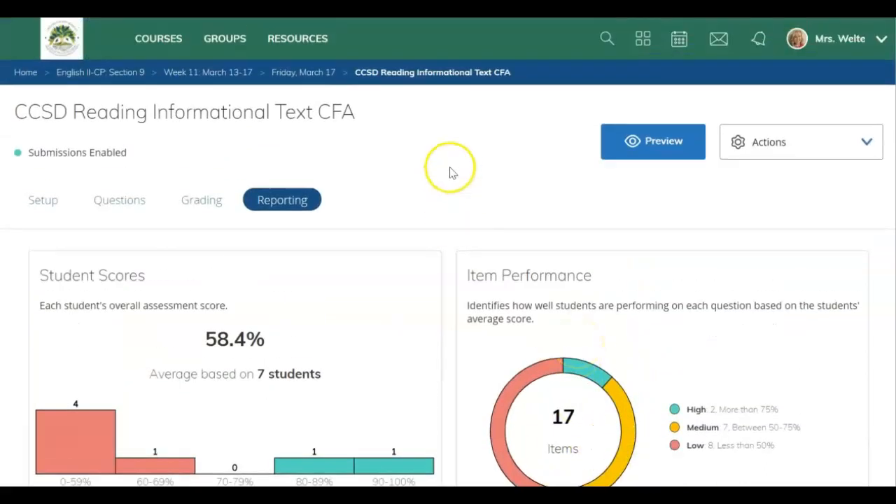